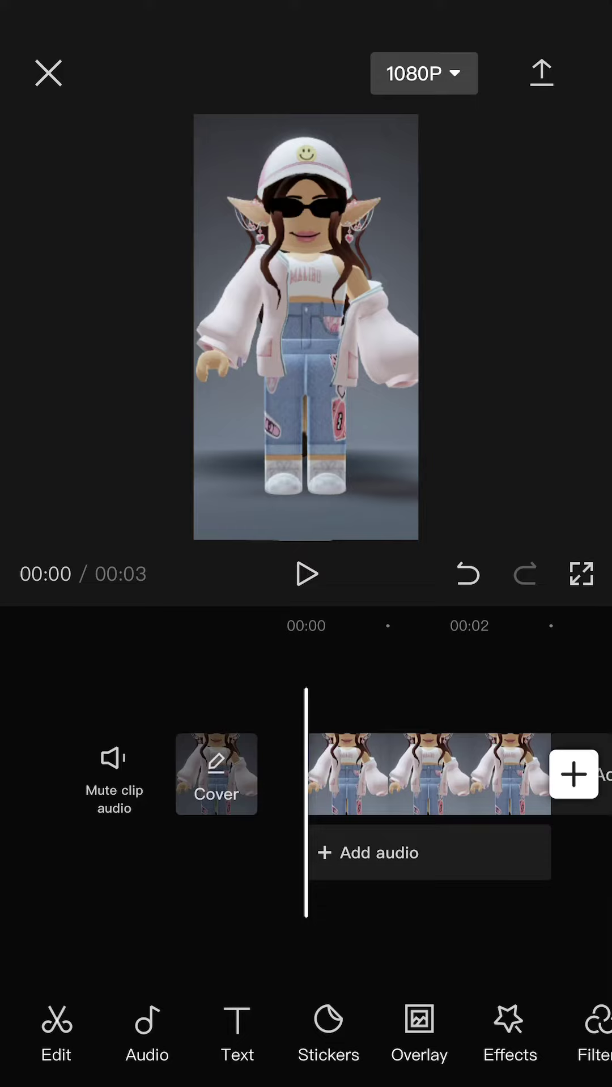
scroll(305, 1032, right, 5)
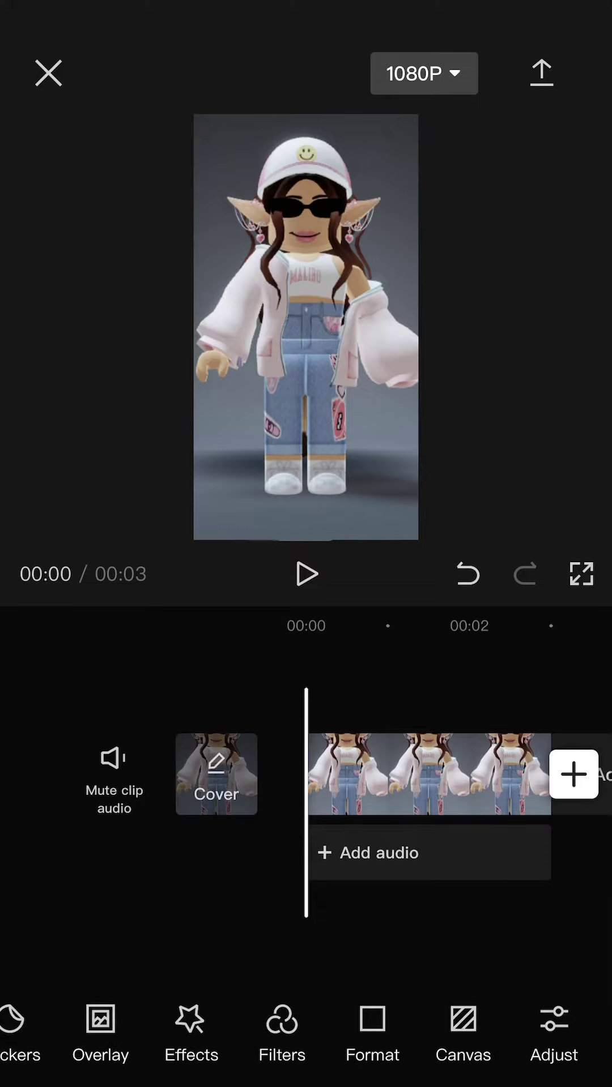
Apply the Trending Blur video effect to the avatar clip at full strength.
click(191, 1033)
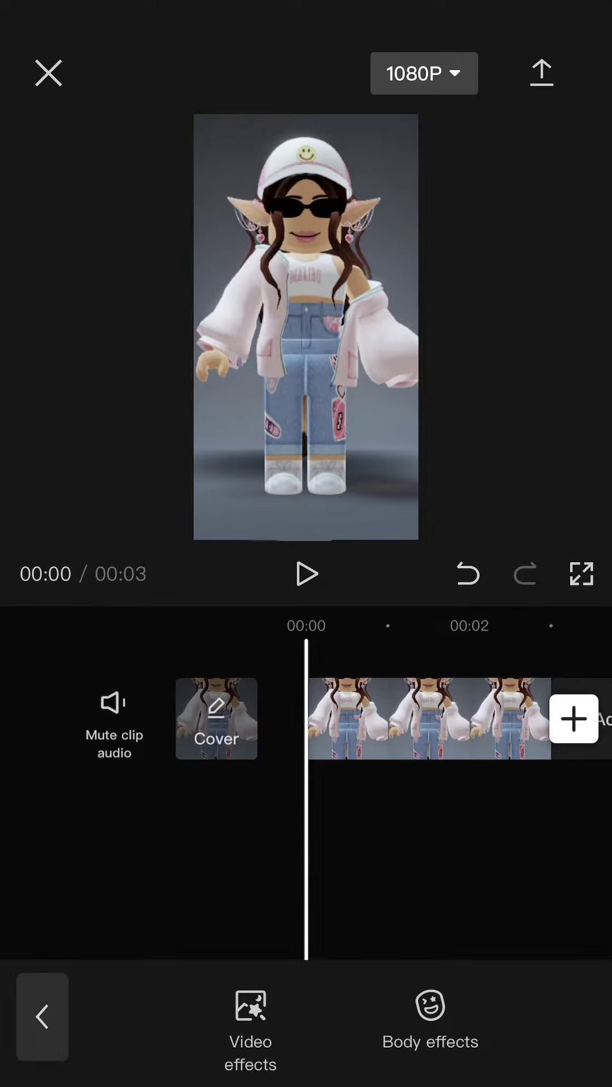
click(250, 1028)
click(340, 648)
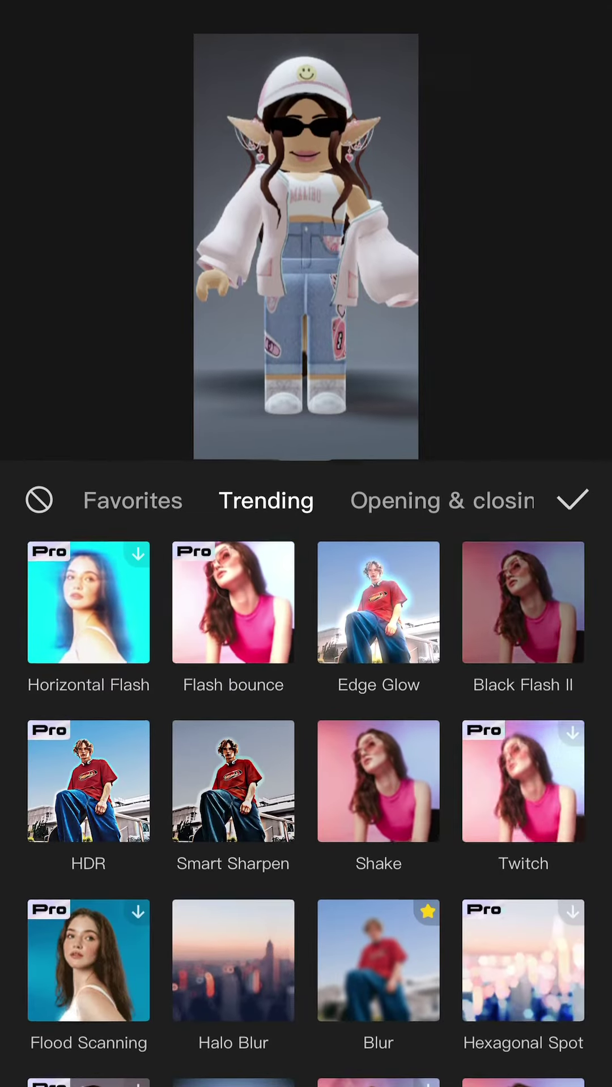
click(379, 960)
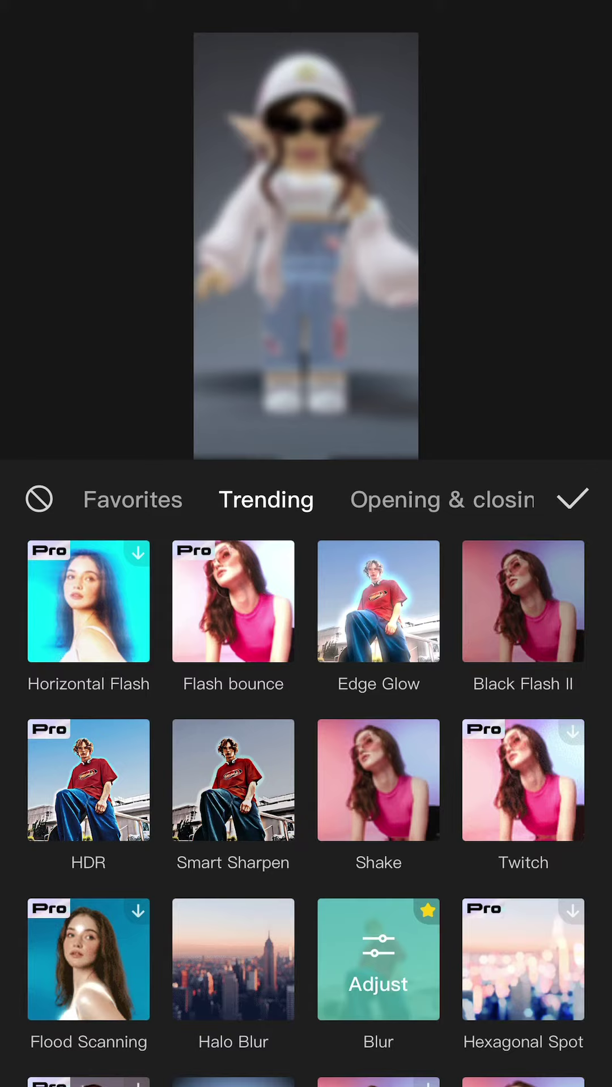
click(378, 959)
drag(341, 990, 556, 989)
click(577, 857)
click(572, 500)
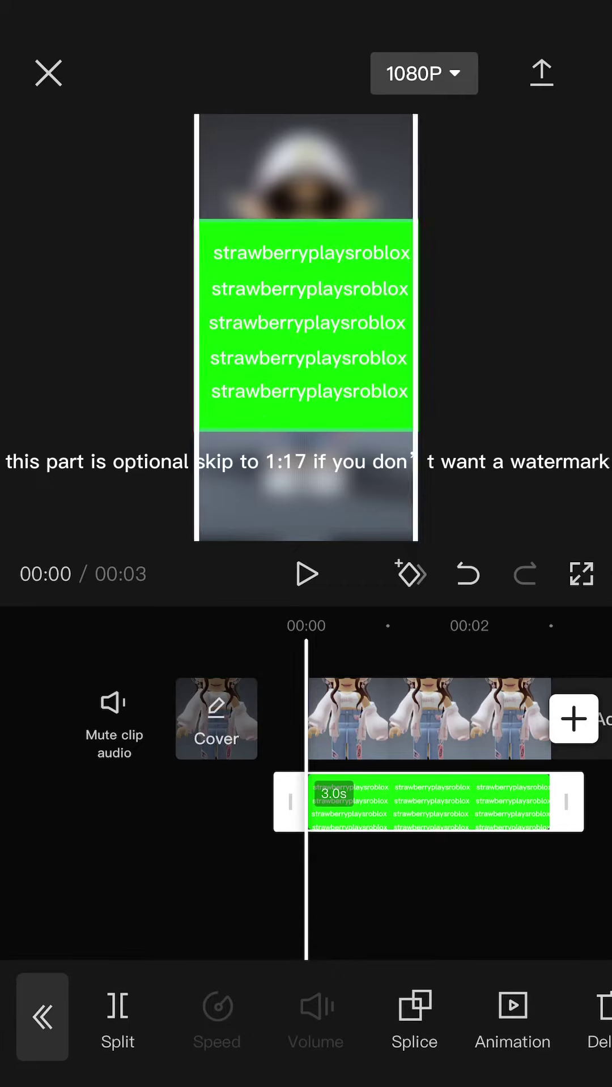
Stretch the strawberryplaysroblox watermark overlay across the full frame width and reselect its clip.
drag(408, 426, 437, 454)
click(459, 893)
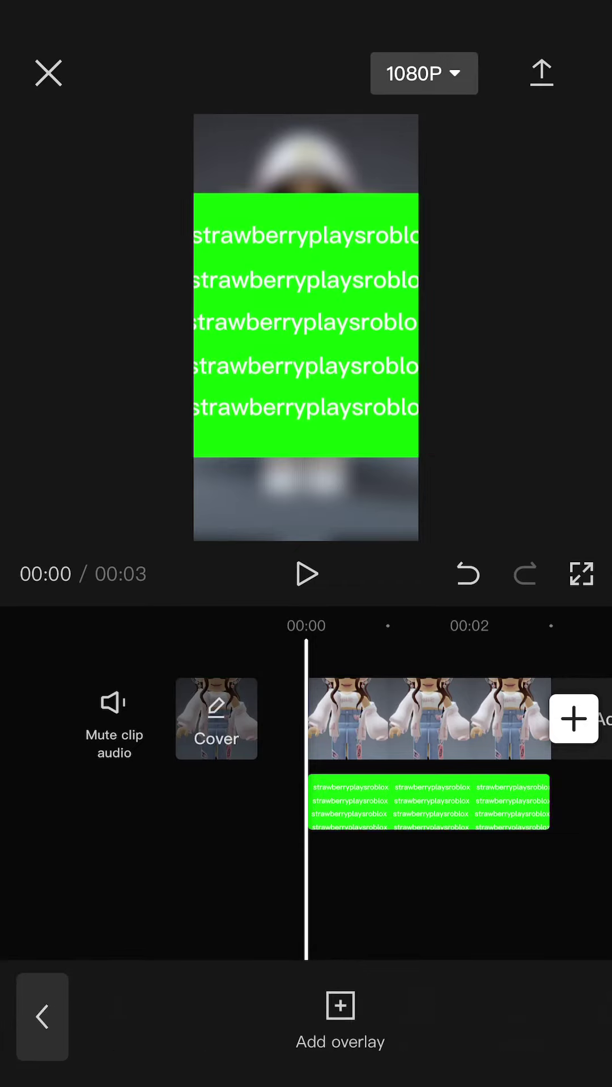
mouse_move(425, 892)
mouse_down()
mouse_move(170, 892)
mouse_move(425, 892)
mouse_up()
click(429, 803)
scroll(339, 1019, right, 3)
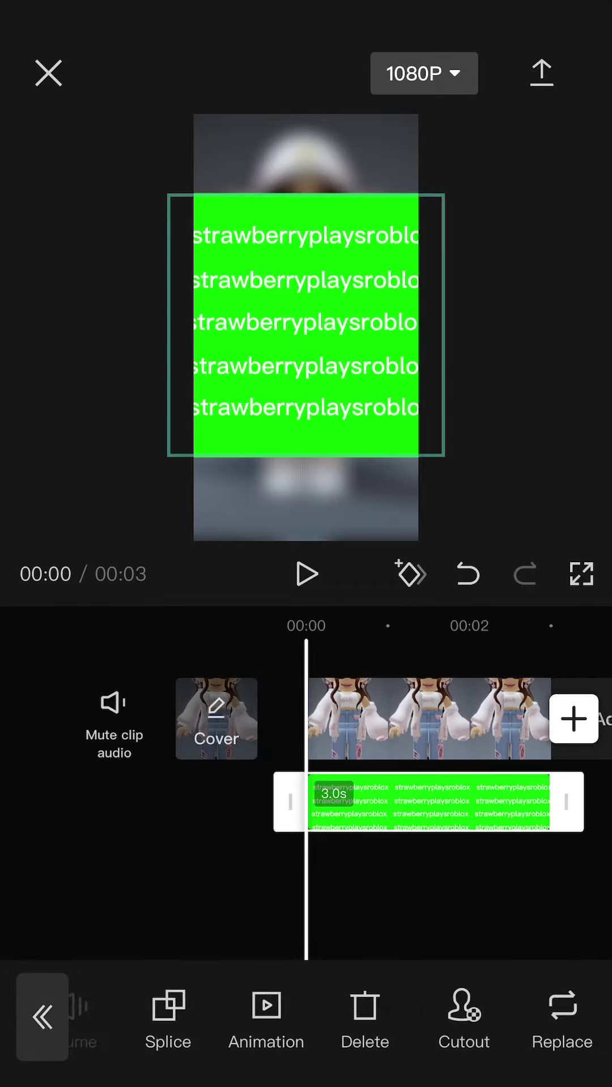
Chroma-key out the watermark's green with raised intensity, after trying and undoing Remove background.
click(438, 1011)
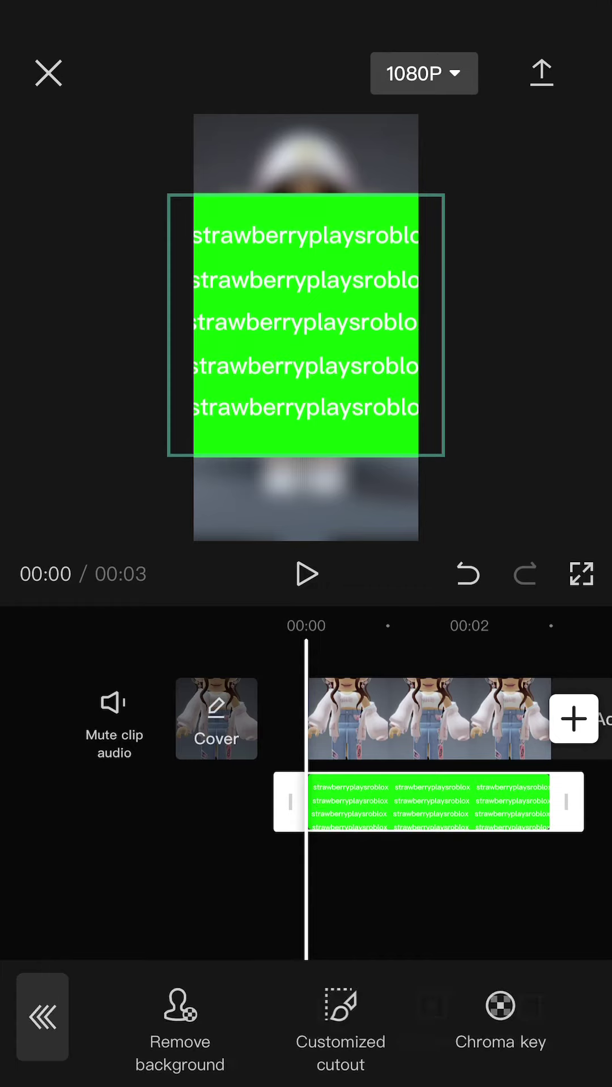
click(179, 1024)
click(179, 1024)
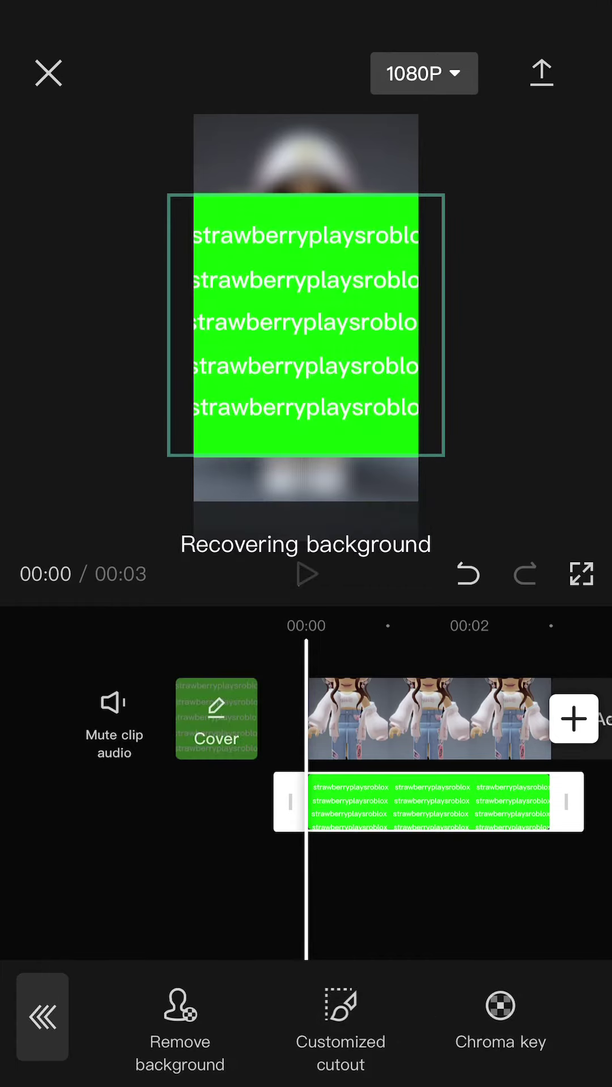
click(499, 1023)
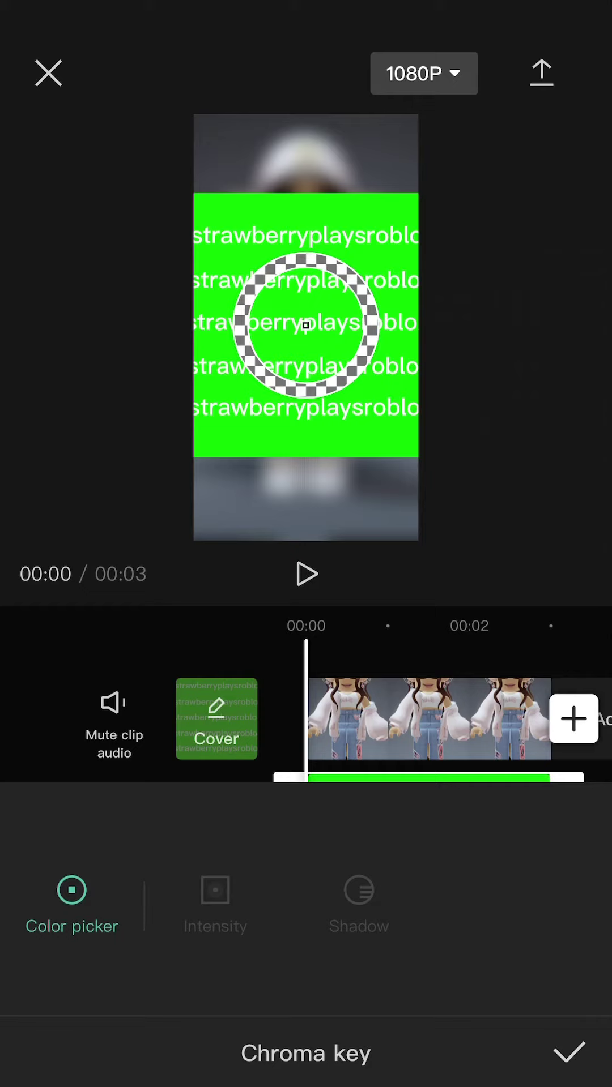
drag(306, 325, 353, 451)
click(215, 905)
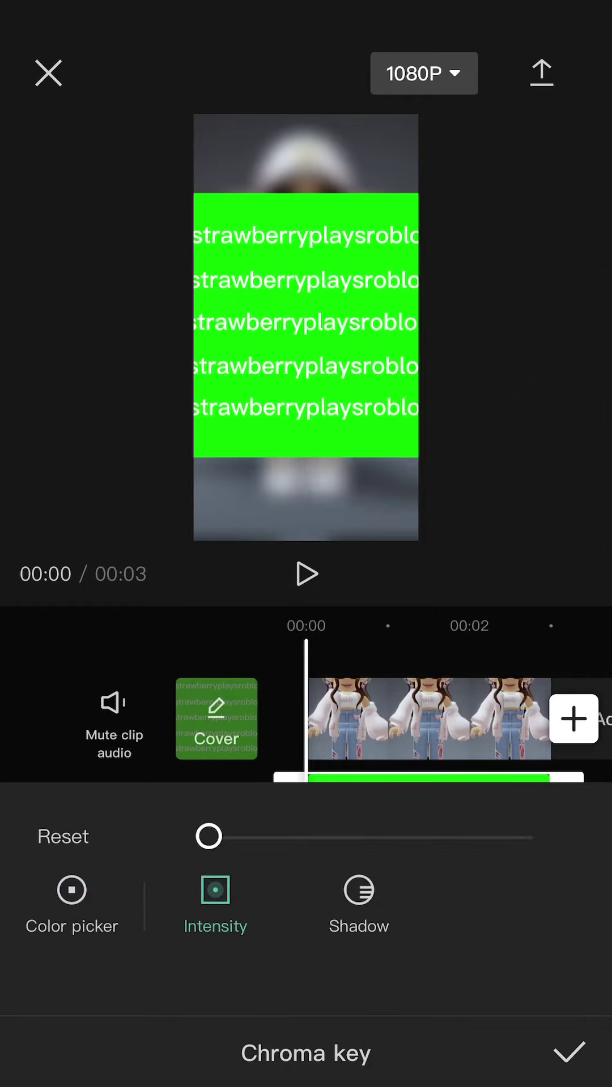
drag(208, 836, 413, 837)
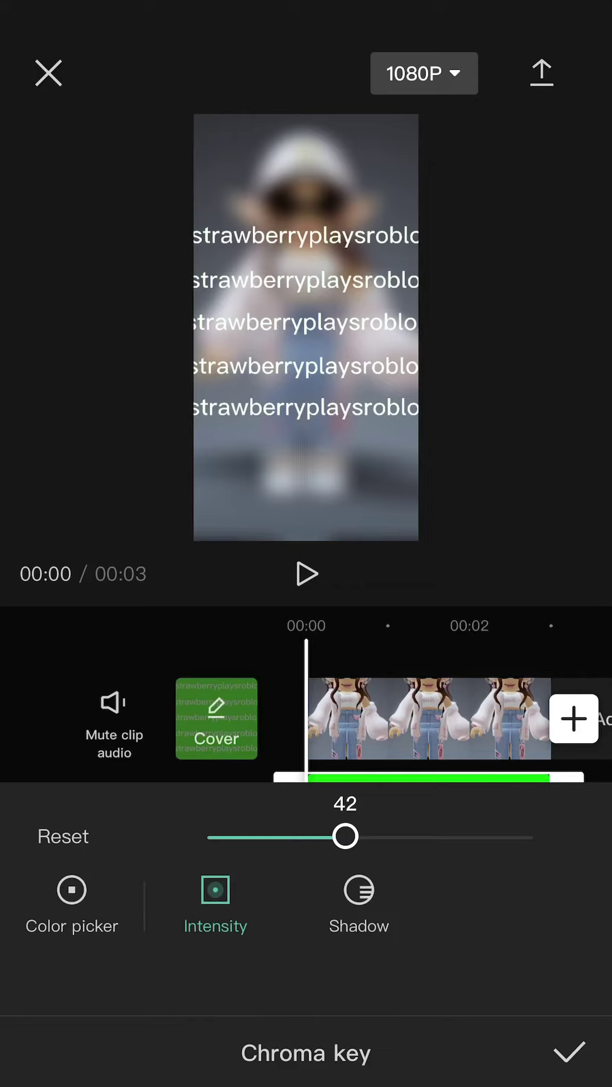
click(568, 1054)
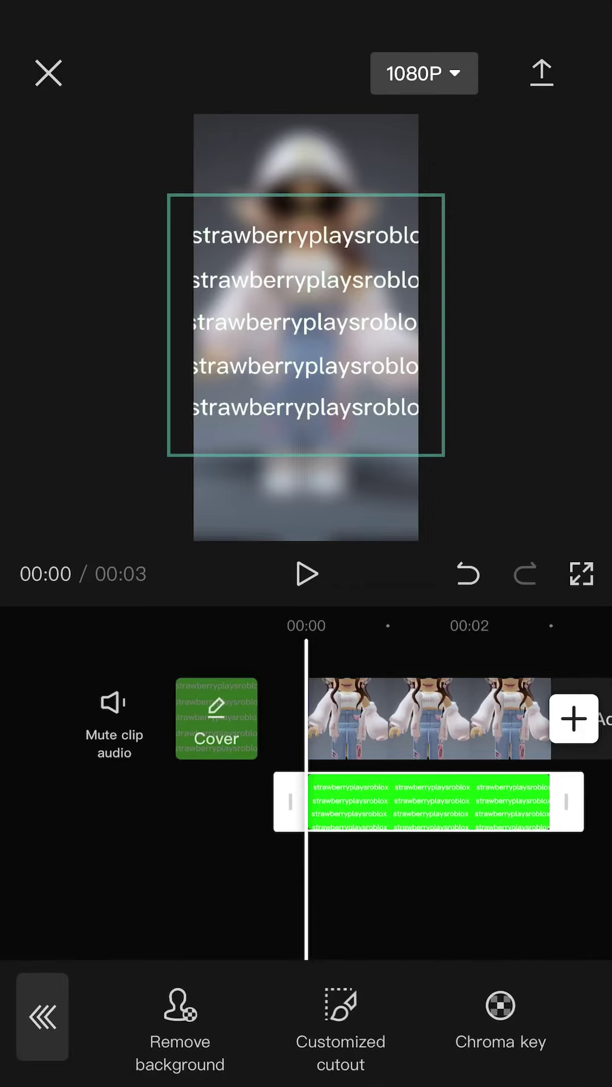
click(43, 1016)
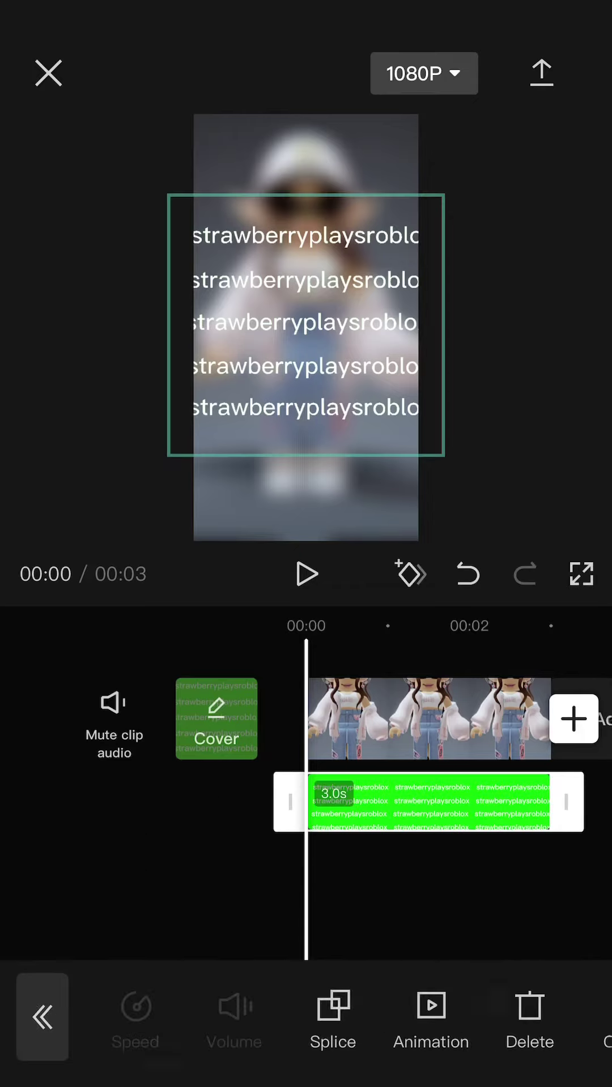
Shrink and tilt the CapCut logo overlay and place it in the top-left corner.
click(458, 892)
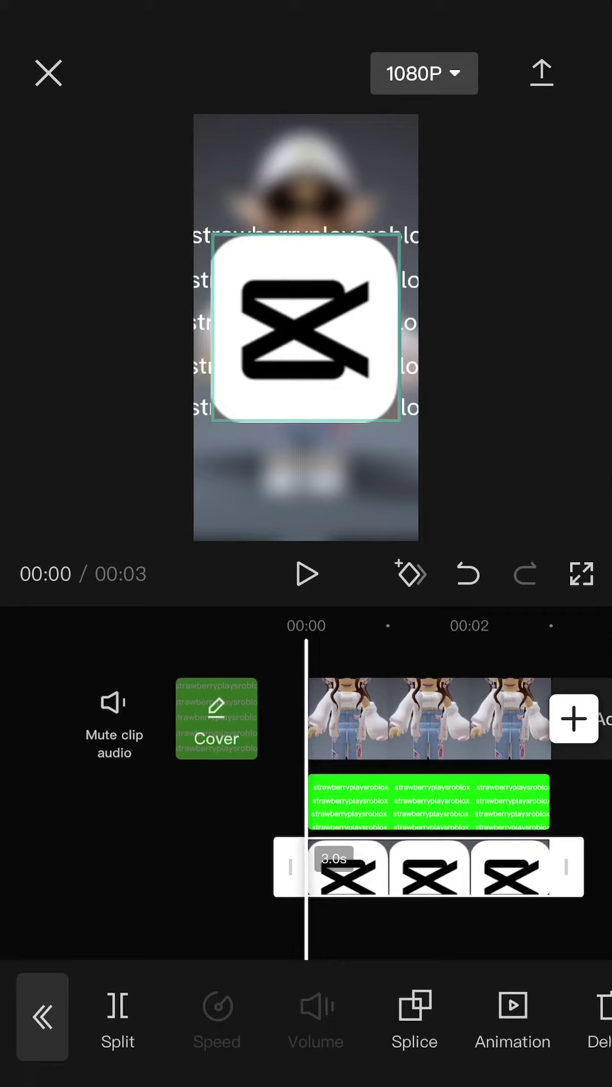
mouse_move(394, 417)
mouse_down()
mouse_move(365, 387)
mouse_move(400, 340)
mouse_up()
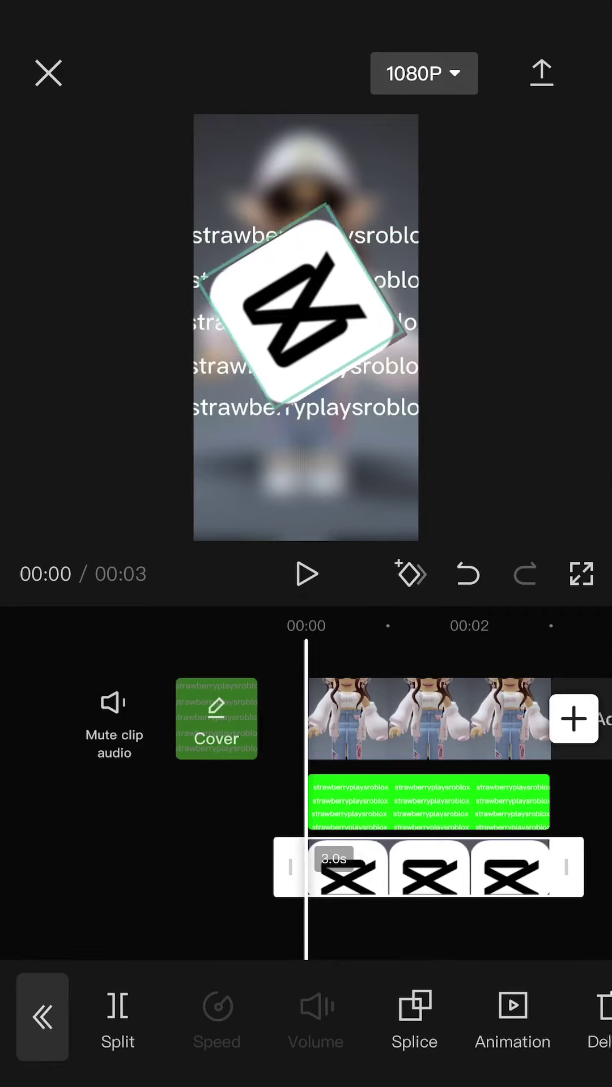
drag(307, 326, 254, 220)
drag(340, 306, 297, 263)
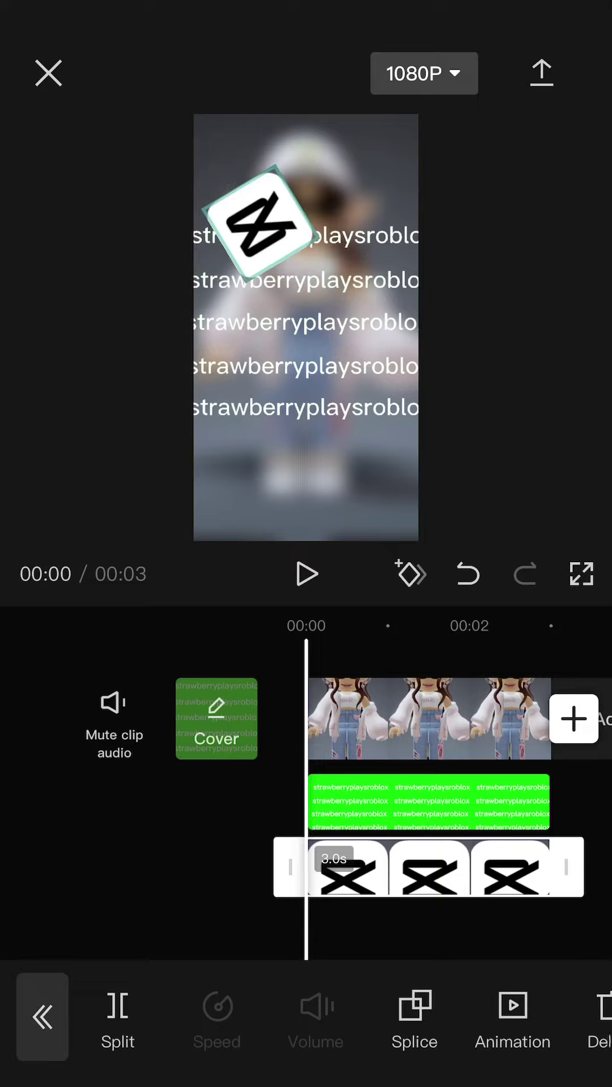
click(170, 850)
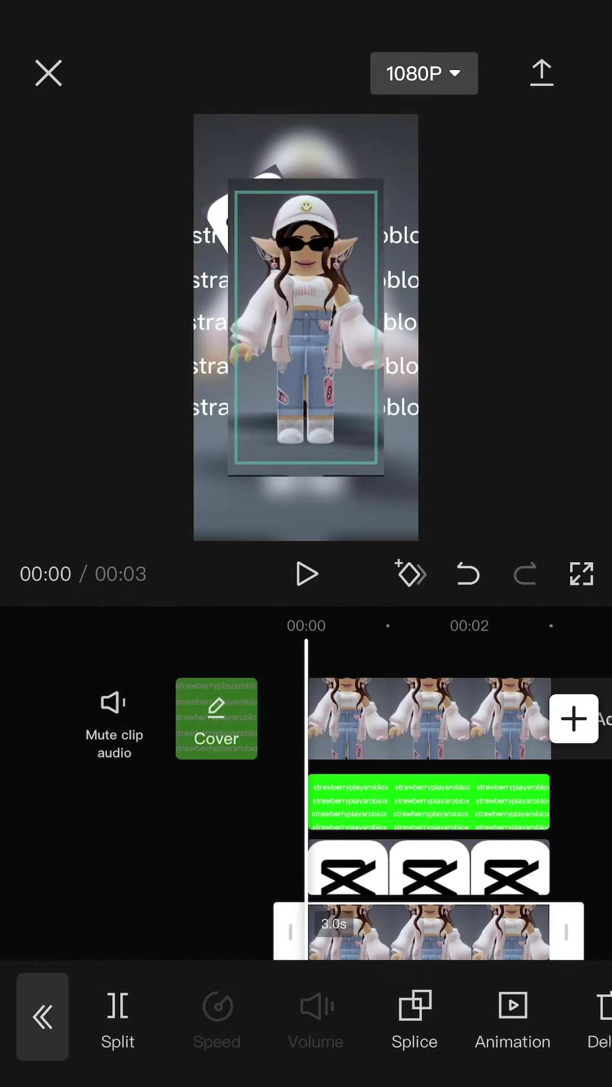
Resize the avatar overlay, remove its background, and resize the cut-out character again.
drag(306, 327, 333, 314)
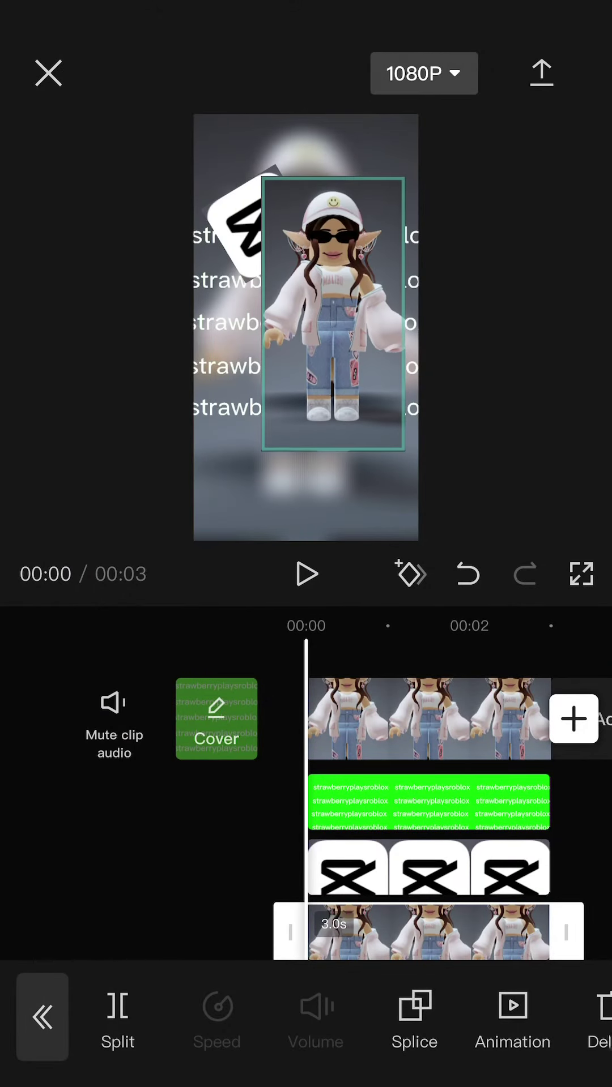
scroll(340, 1019, right, 3)
click(430, 1015)
click(177, 1015)
mouse_move(333, 315)
mouse_down()
mouse_move(315, 306)
mouse_move(306, 310)
mouse_move(315, 323)
mouse_up()
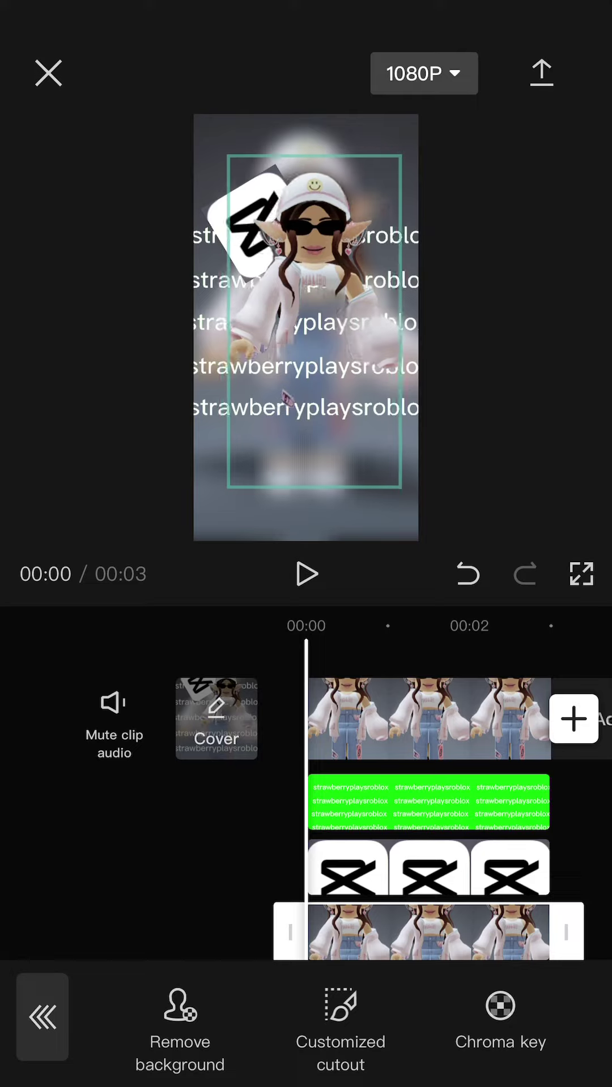